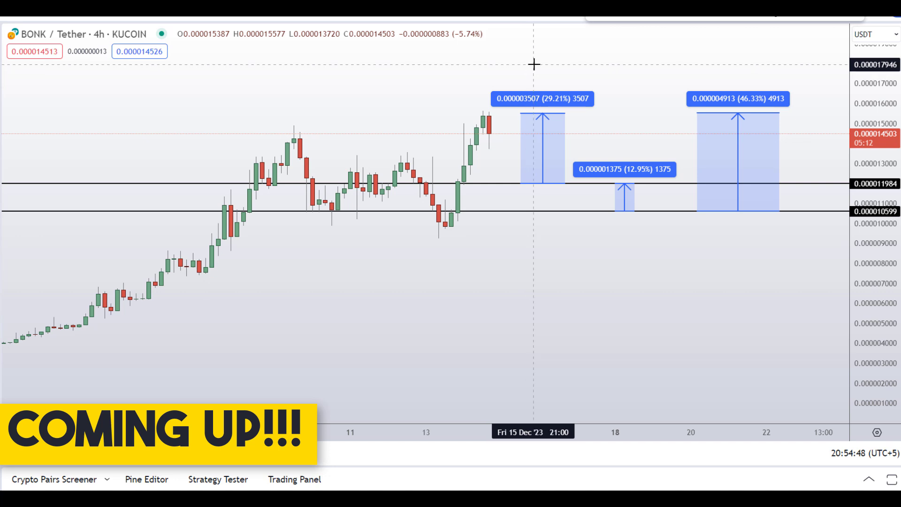
- Loop the latest candles and target boxes in red, with a small mark near the 46.33% target
mouse_move(537, 63)
mouse_down()
mouse_move(457, 141)
mouse_move(702, 243)
mouse_move(804, 90)
mouse_move(652, 49)
mouse_move(502, 77)
mouse_up()
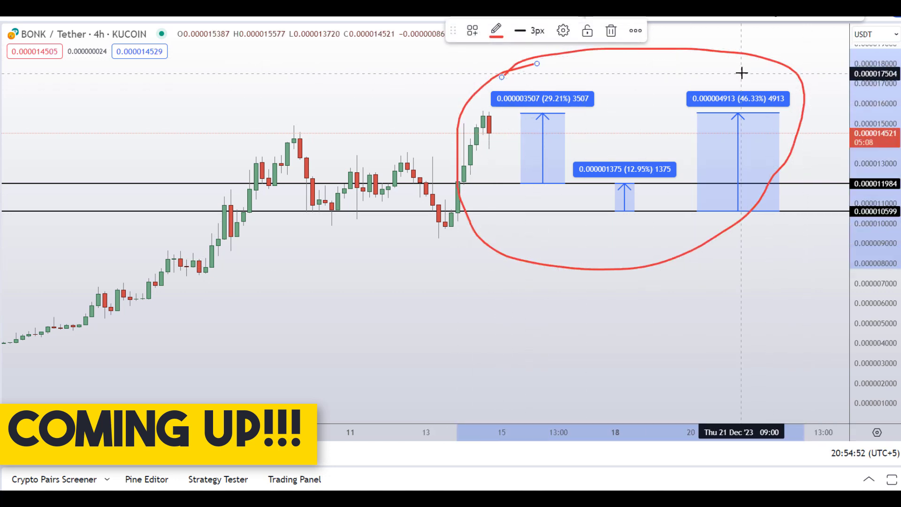
mouse_move(742, 73)
mouse_down()
mouse_move(728, 125)
mouse_move(788, 77)
mouse_move(736, 81)
mouse_up()
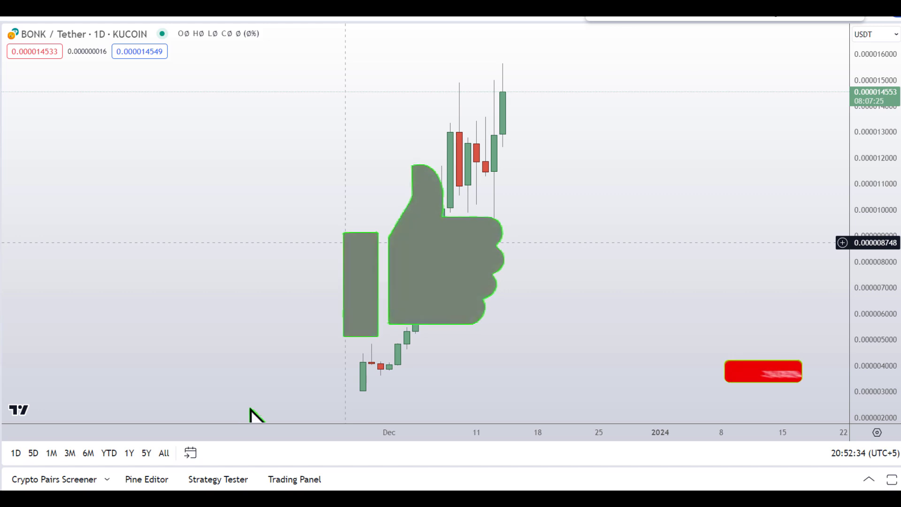
- Scroll on the daily BONK/USDT chart to rescale it
scroll(348, 242, up, 2)
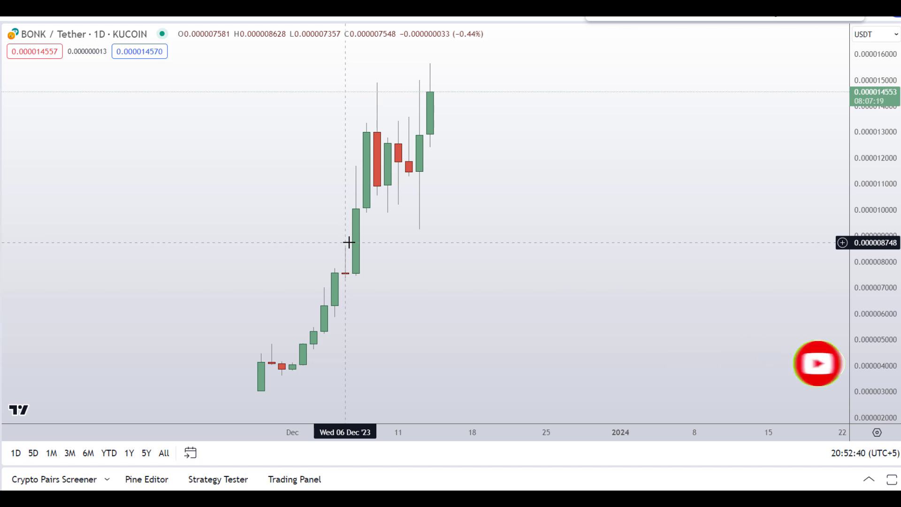
scroll(348, 242, down, 1)
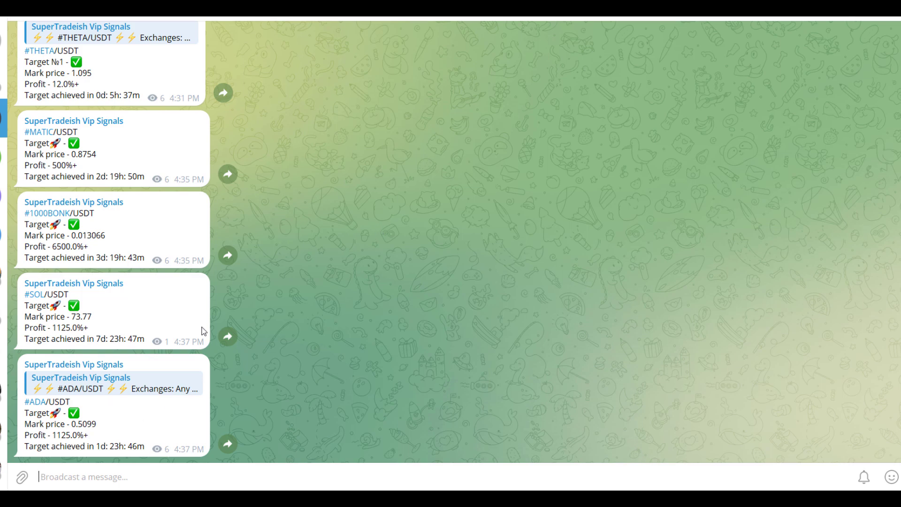
scroll(203, 331, up, 9)
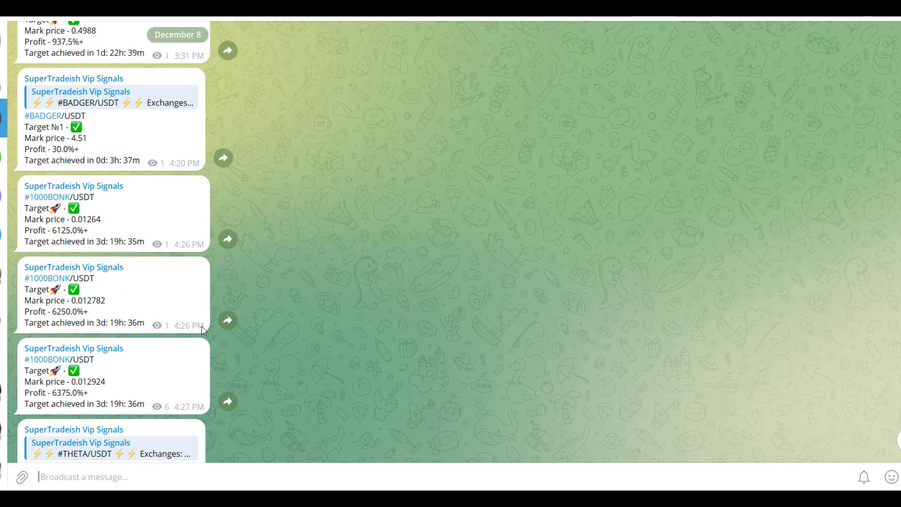
scroll(203, 331, up, 5)
scroll(352, 305, up, 15)
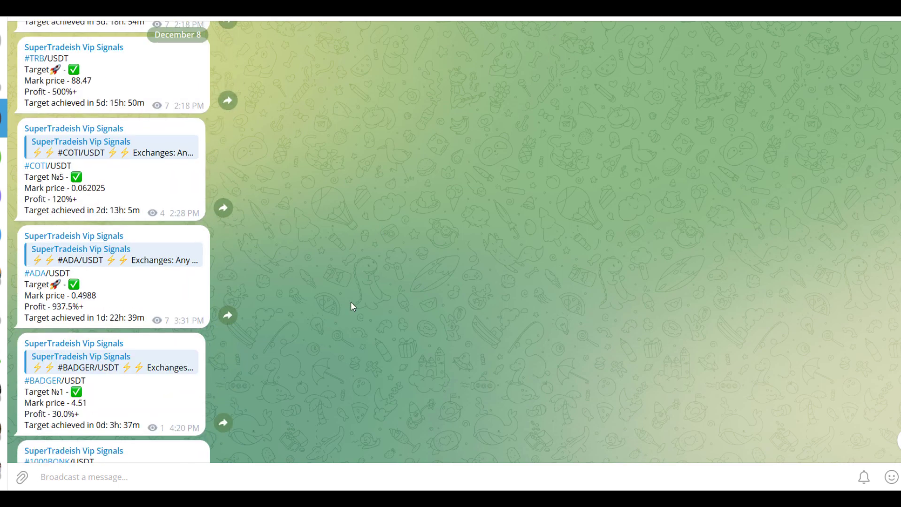
scroll(353, 305, up, 20)
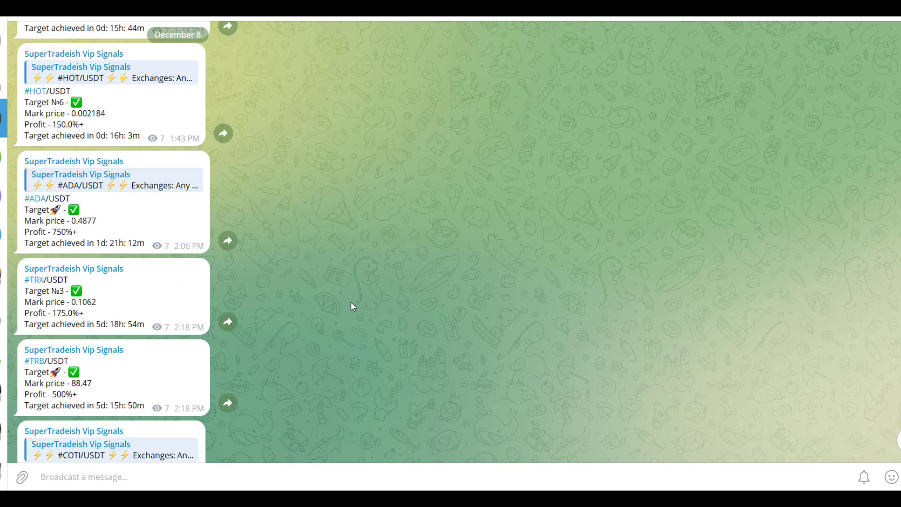
scroll(353, 306, up, 12)
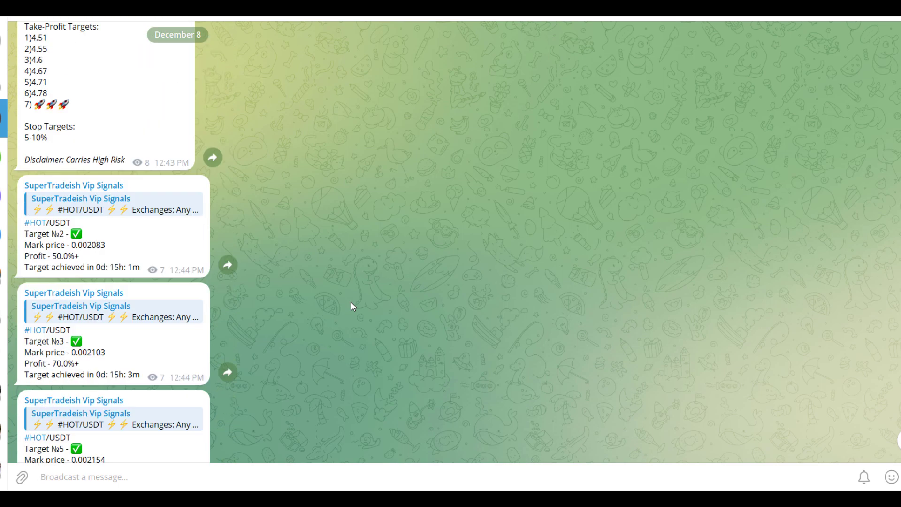
scroll(352, 304, down, 20)
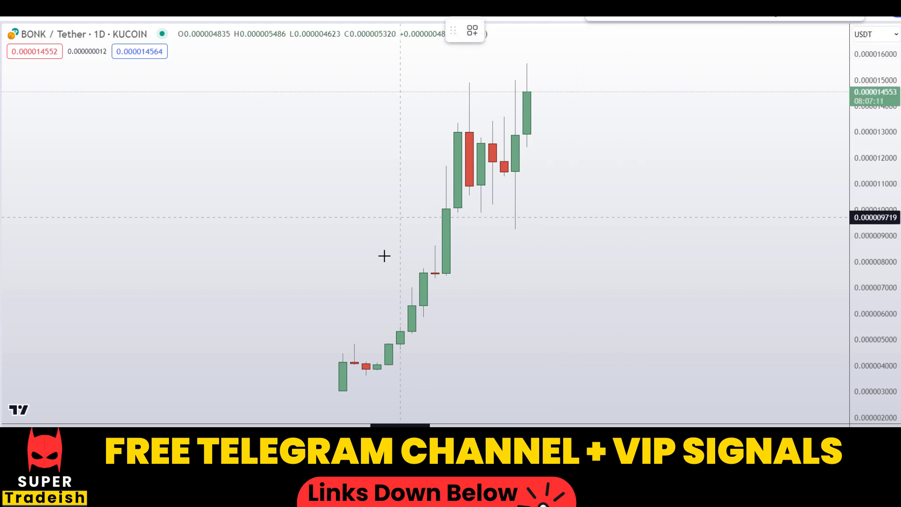
- Sketch a red price path and loops on the daily chart, then undo them all after panning
mouse_move(365, 303)
mouse_down()
mouse_move(443, 191)
mouse_move(474, 80)
mouse_move(539, 61)
mouse_up()
mouse_move(470, 302)
mouse_down()
mouse_move(584, 117)
mouse_move(474, 270)
mouse_move(500, 197)
mouse_up()
key(ctrl+z)
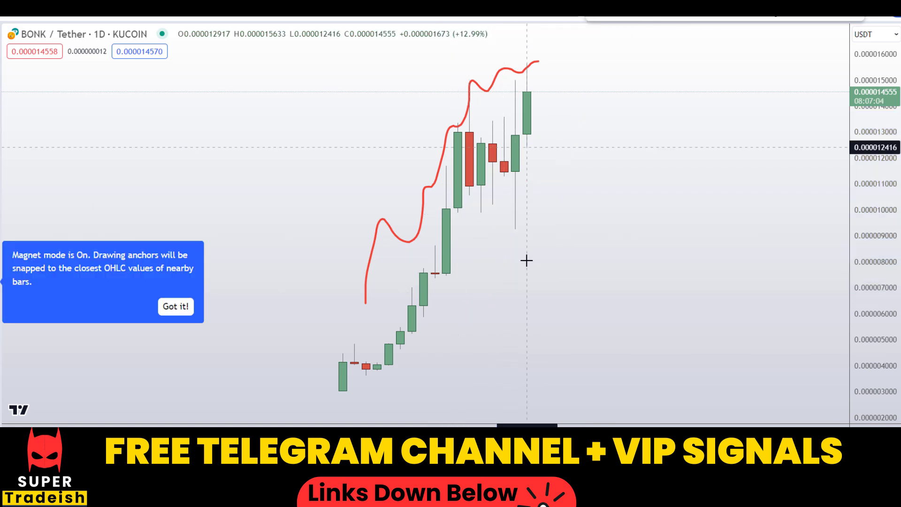
key(ctrl+z)
mouse_move(517, 123)
mouse_down()
mouse_move(479, 154)
mouse_move(372, 88)
mouse_move(365, 103)
mouse_move(390, 66)
mouse_move(375, 150)
mouse_up()
drag(343, 126, 360, 130)
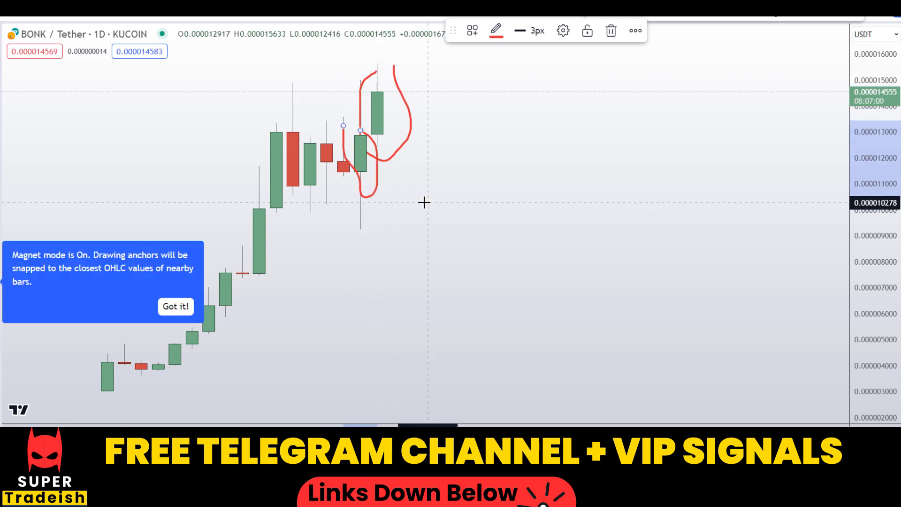
key(ctrl+z)
key(ctrl+z)
scroll(442, 207, down, 5)
scroll(448, 208, up, 2)
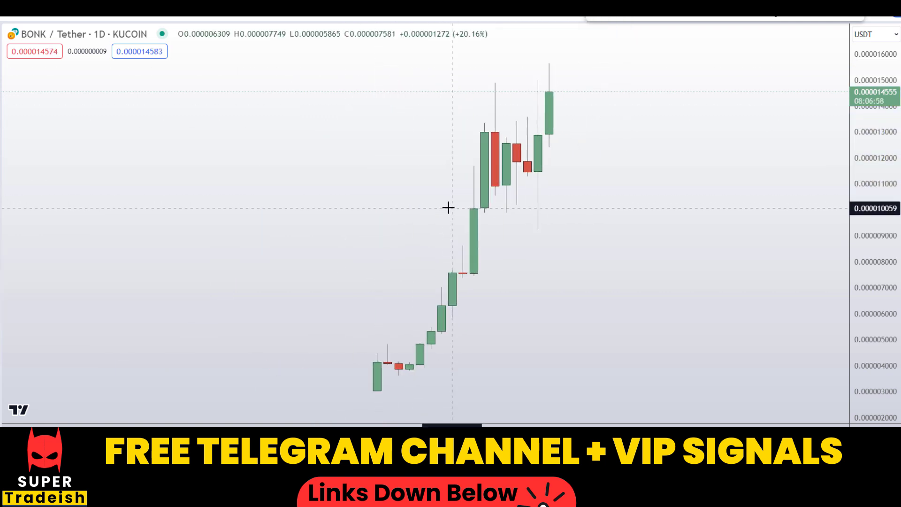
- Switch the BONK/USDT chart to the 4h timeframe by typing 4h
key(4)
key(h)
key(Return)
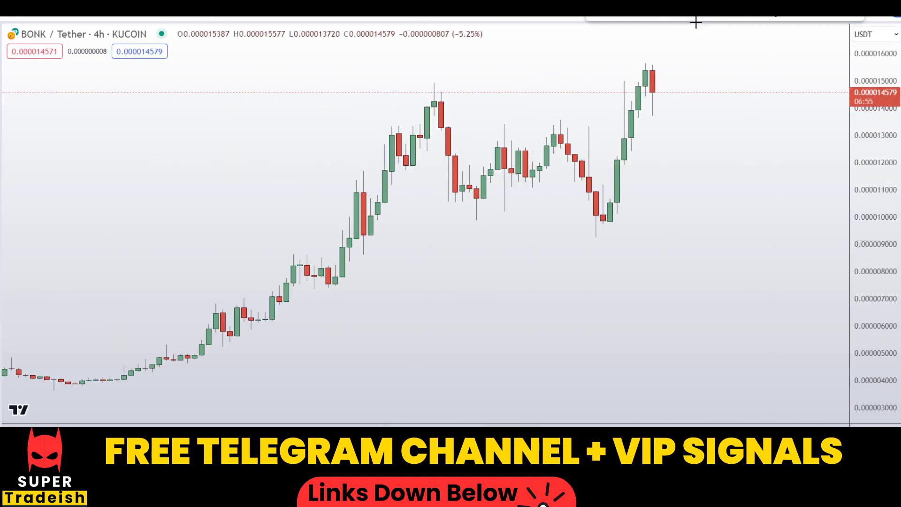
- Place a horizontal support line at 0.000011984 and deselect it
click(692, 163)
scroll(695, 259, up, 2)
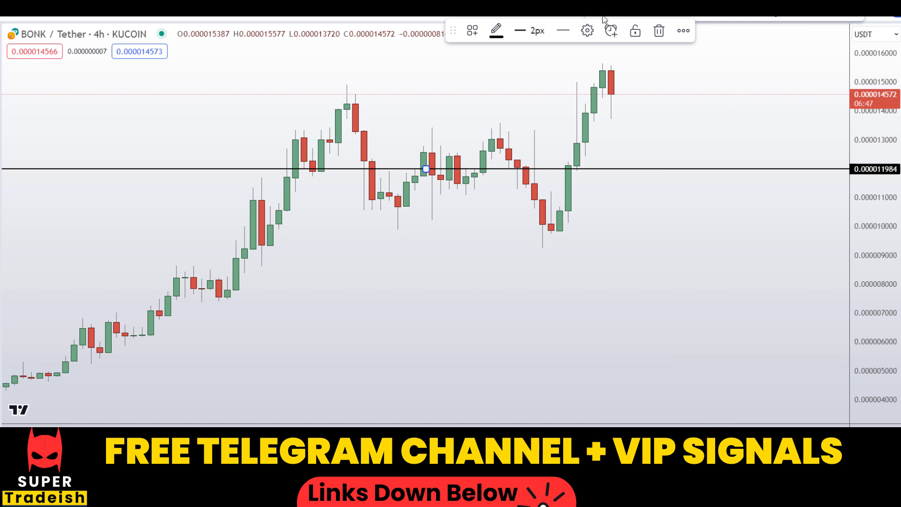
click(515, 86)
- Circle candles touching the line and sketch a dip-and-rise path, then undo the red sketches
drag(326, 155, 335, 158)
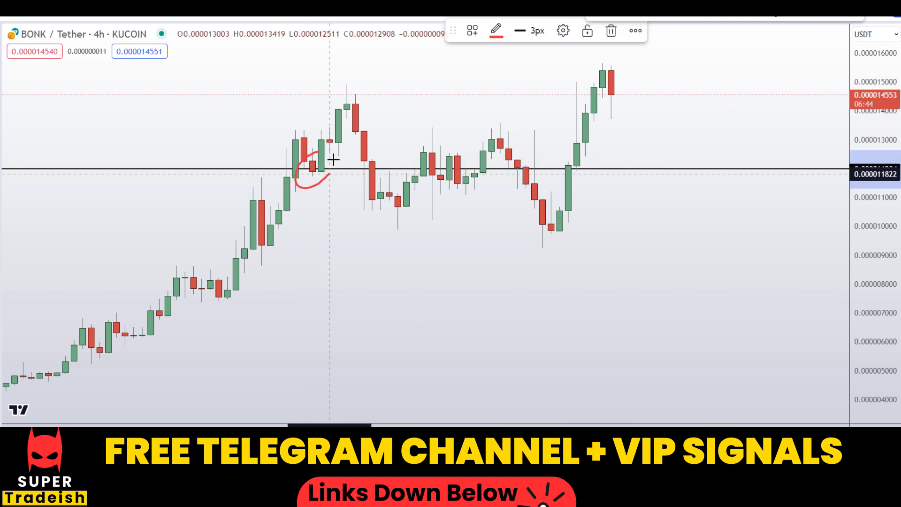
mouse_move(421, 157)
mouse_down()
mouse_move(429, 183)
mouse_move(419, 160)
mouse_up()
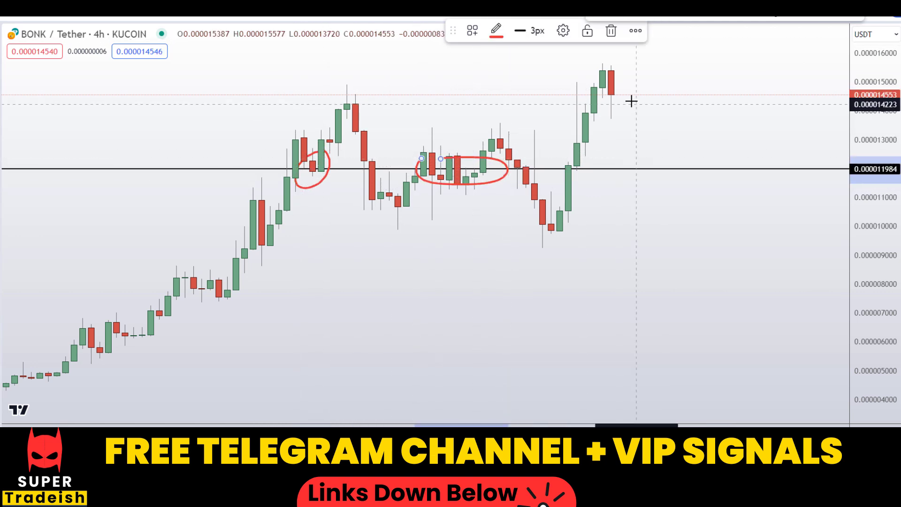
mouse_move(620, 93)
mouse_down()
mouse_move(669, 170)
mouse_move(687, 167)
mouse_move(754, 112)
mouse_move(756, 101)
mouse_up()
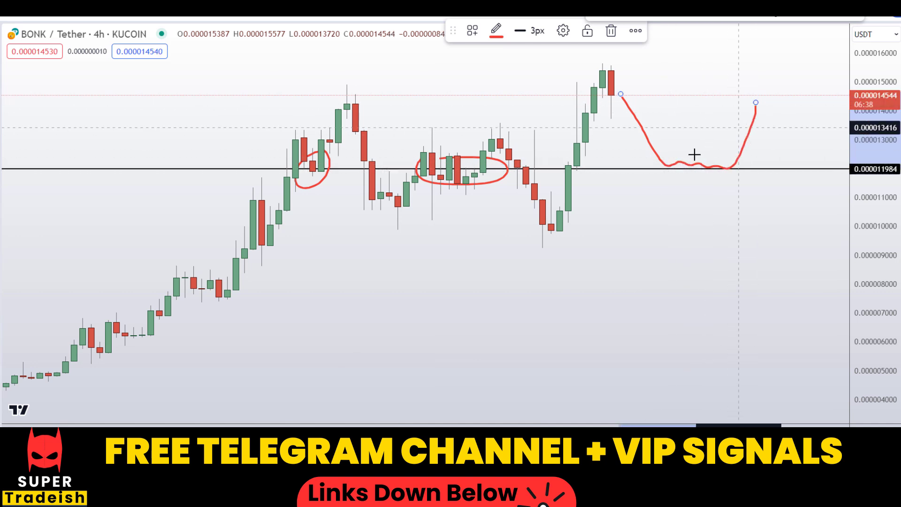
mouse_move(693, 147)
mouse_down()
mouse_move(663, 197)
mouse_move(739, 149)
mouse_up()
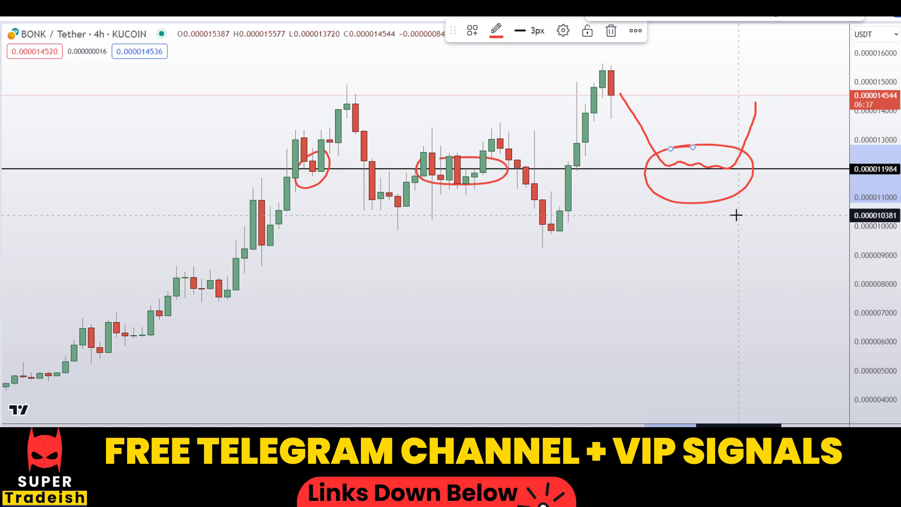
key(ctrl+z)
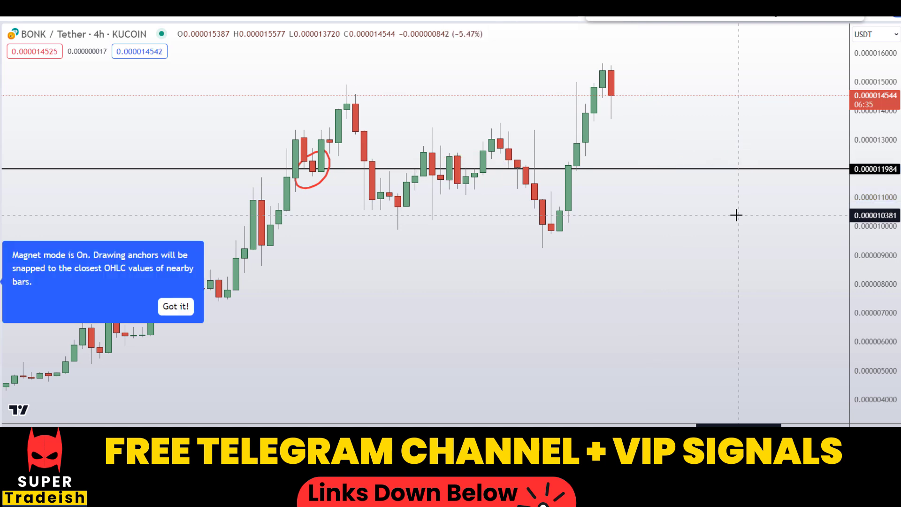
key(ctrl+z)
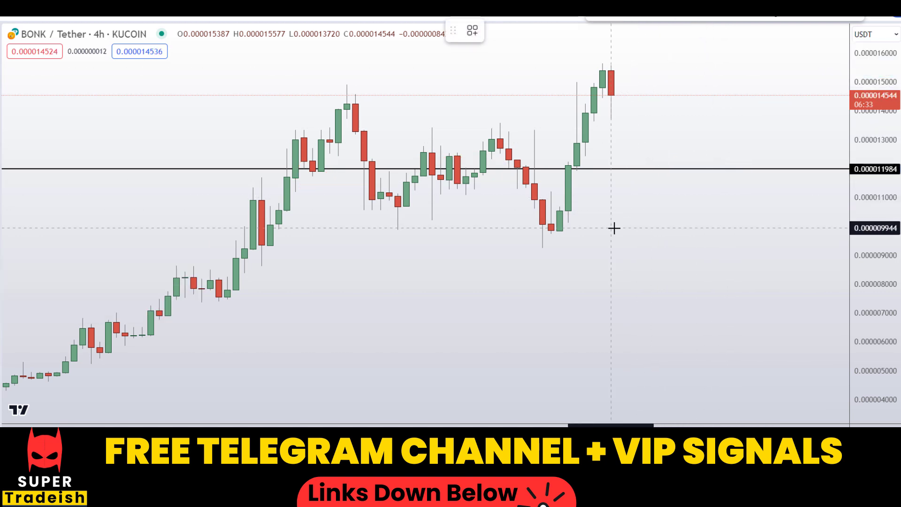
- Place a horizontal line at 0.000010599, then circle nearby candles in red and undo the circles
click(625, 210)
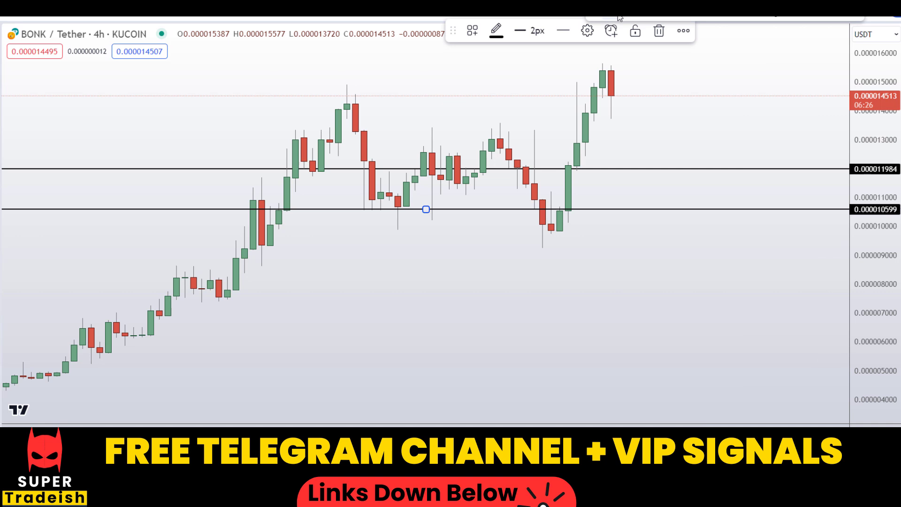
mouse_move(245, 197)
mouse_down()
mouse_move(296, 210)
mouse_move(251, 191)
mouse_up()
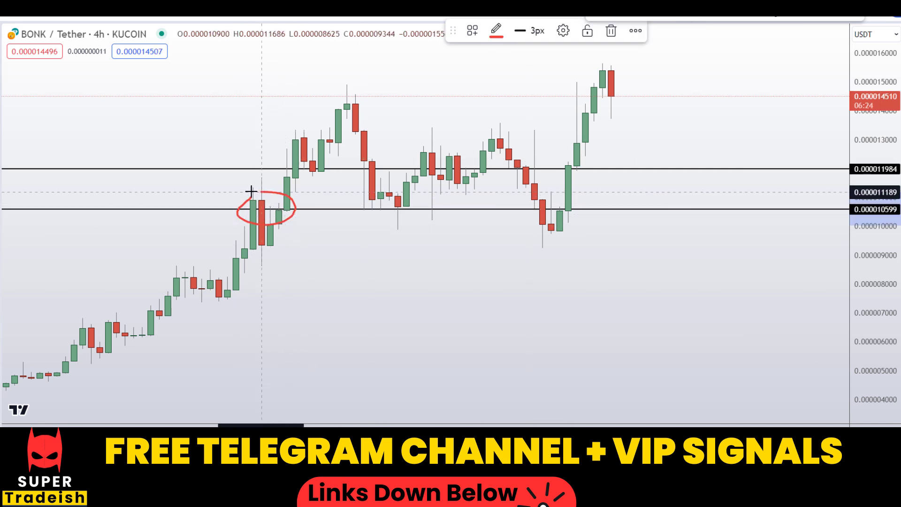
mouse_move(347, 195)
mouse_down()
mouse_move(418, 219)
mouse_move(364, 192)
mouse_up()
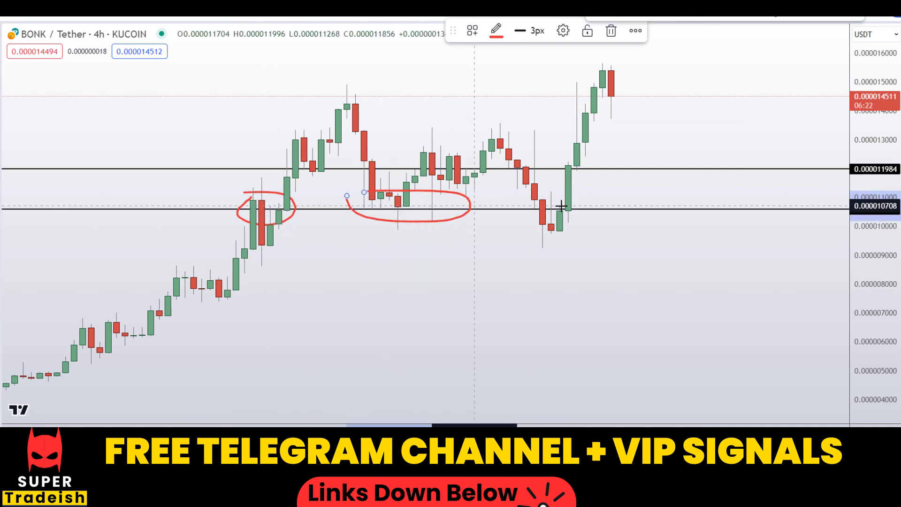
drag(525, 209, 540, 197)
key(ctrl+z)
key(ctrl+z)
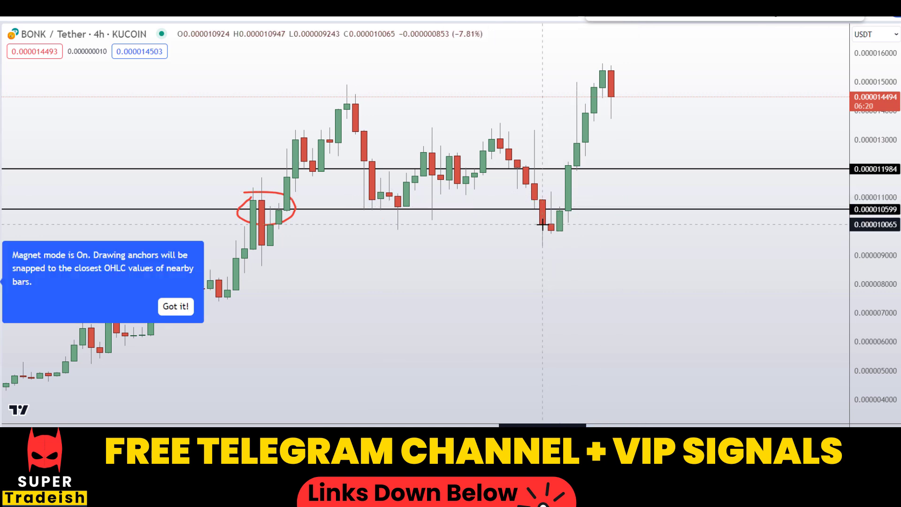
key(ctrl+z)
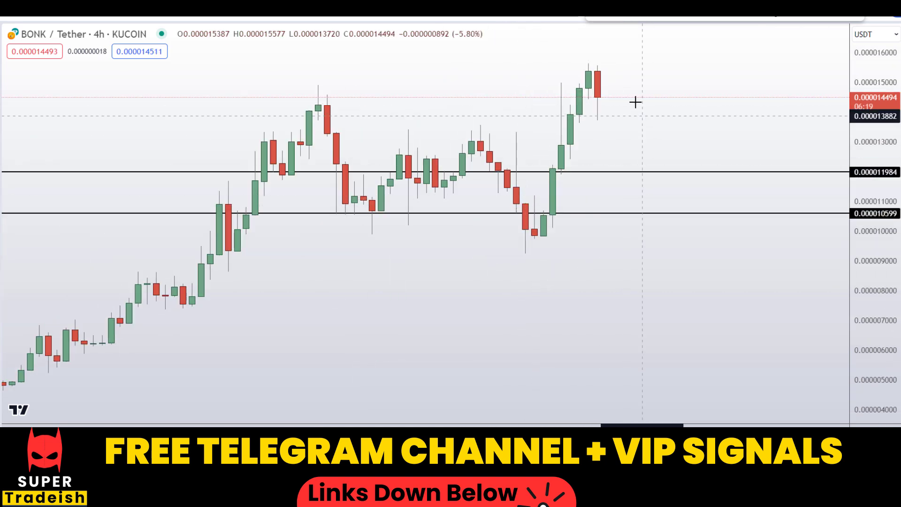
mouse_move(606, 96)
mouse_down()
mouse_move(635, 175)
mouse_move(678, 171)
mouse_move(685, 198)
mouse_move(733, 201)
mouse_up()
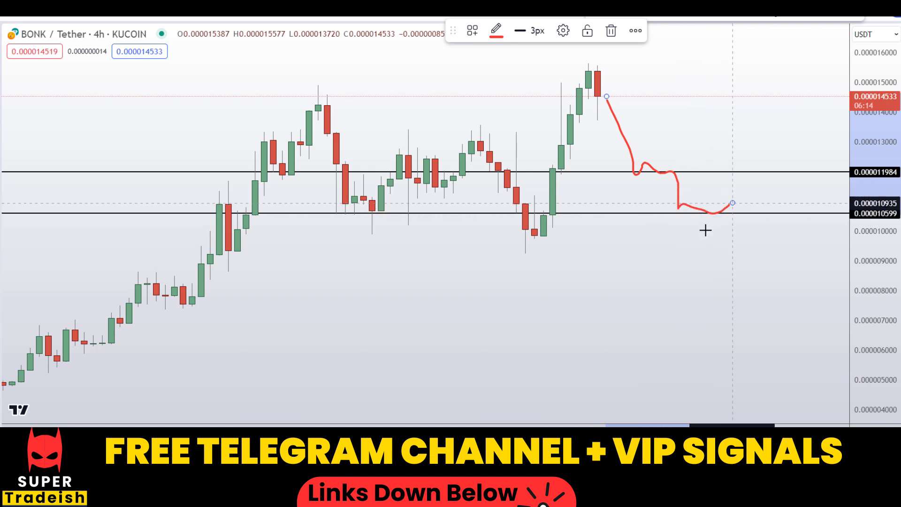
mouse_move(657, 151)
mouse_down()
mouse_move(688, 189)
mouse_move(634, 145)
mouse_up()
mouse_move(702, 194)
mouse_down()
mouse_move(669, 210)
mouse_move(736, 195)
mouse_move(687, 196)
mouse_up()
key(Delete)
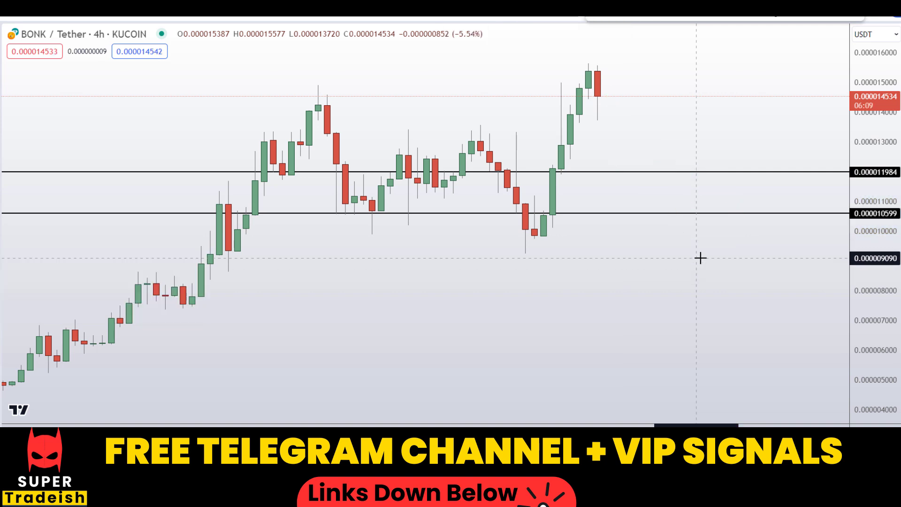
scroll(701, 257, up, 2)
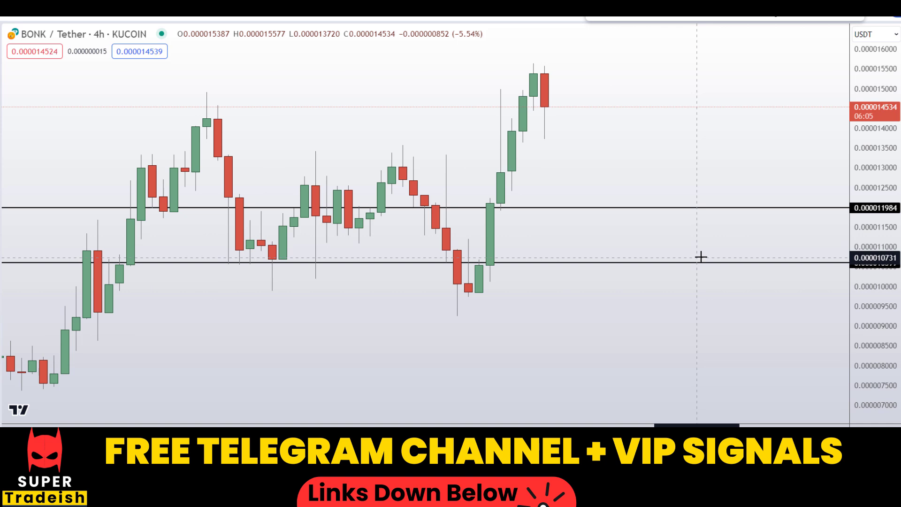
scroll(700, 257, down, 2)
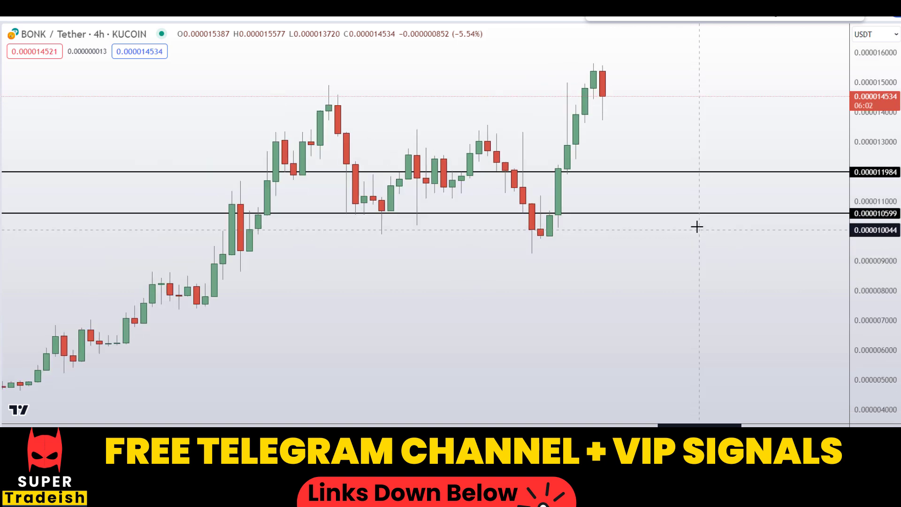
scroll(665, 171, up, 2)
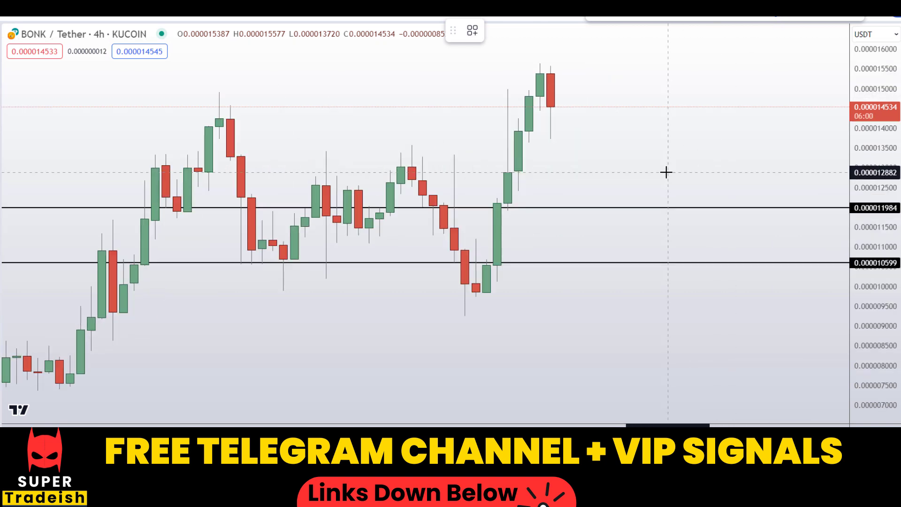
- Measure 29.21% from the upper support to the high and 12.95% between the two supports
mouse_move(605, 208)
mouse_down()
mouse_move(623, 206)
mouse_move(612, 207)
mouse_up()
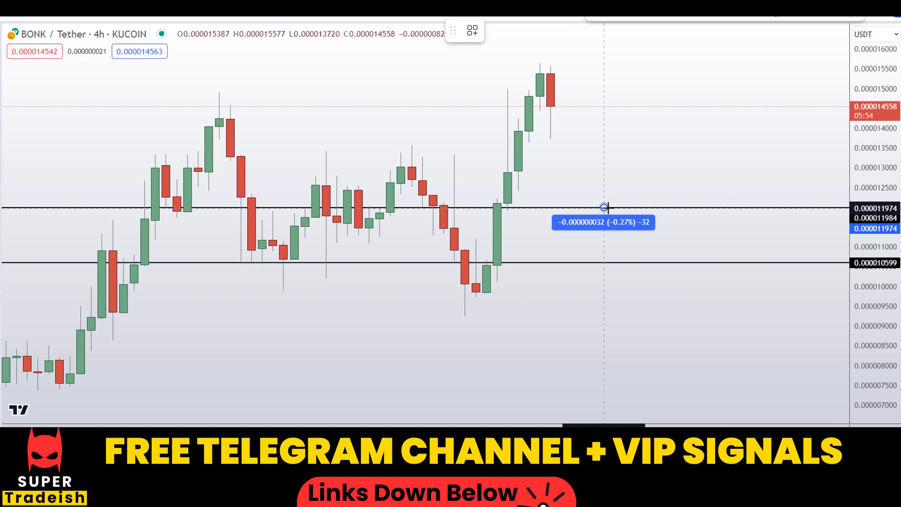
drag(607, 207, 679, 68)
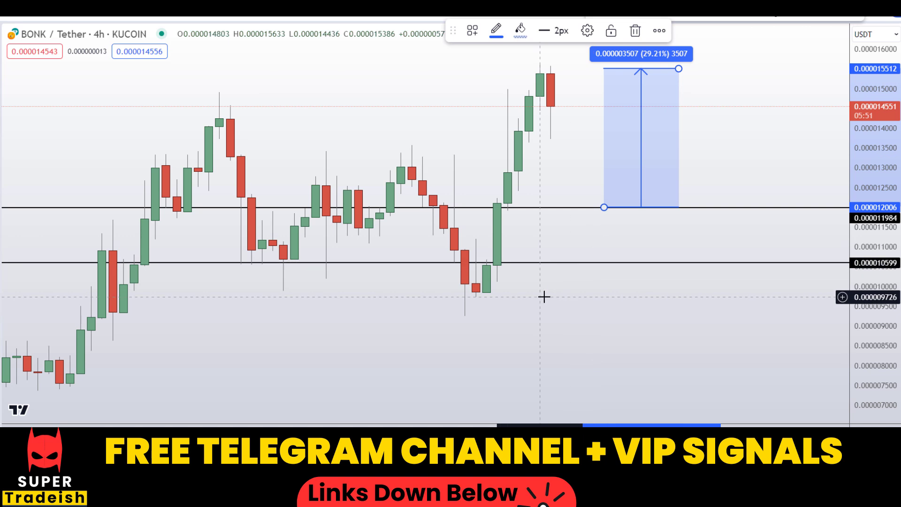
scroll(544, 297, down, 2)
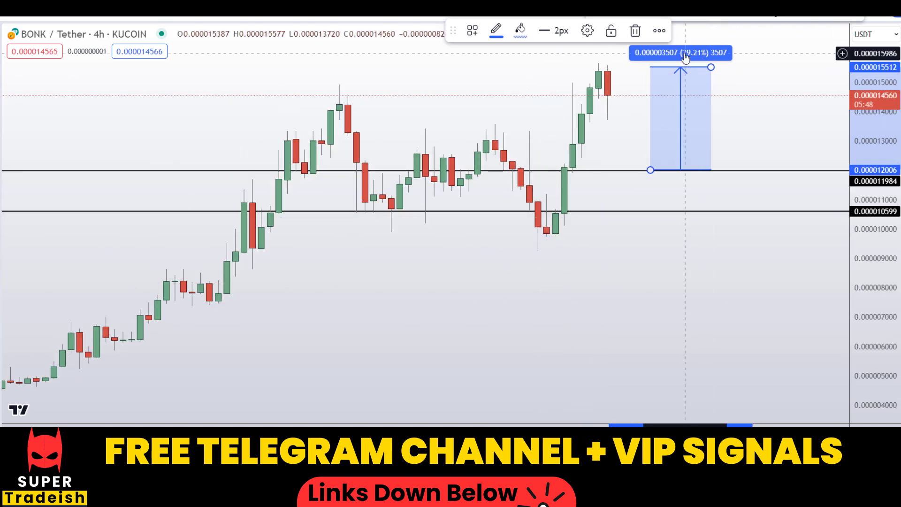
click(785, 15)
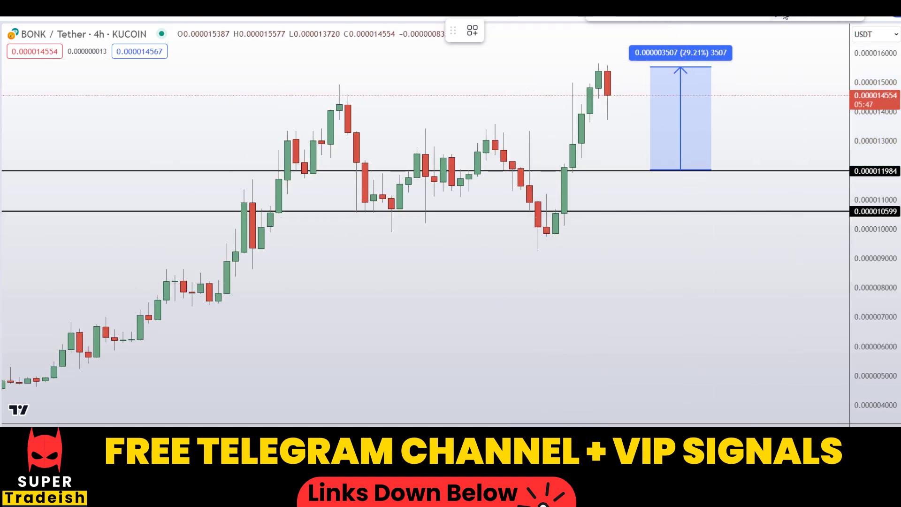
click(780, 210)
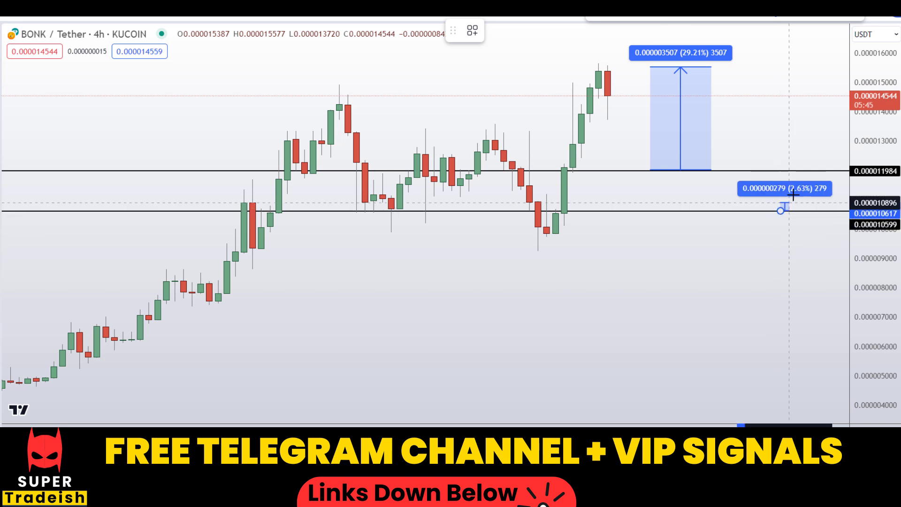
click(805, 170)
- Measure 46.33% from the lower support to the high and compress the price scale
drag(732, 252, 475, 278)
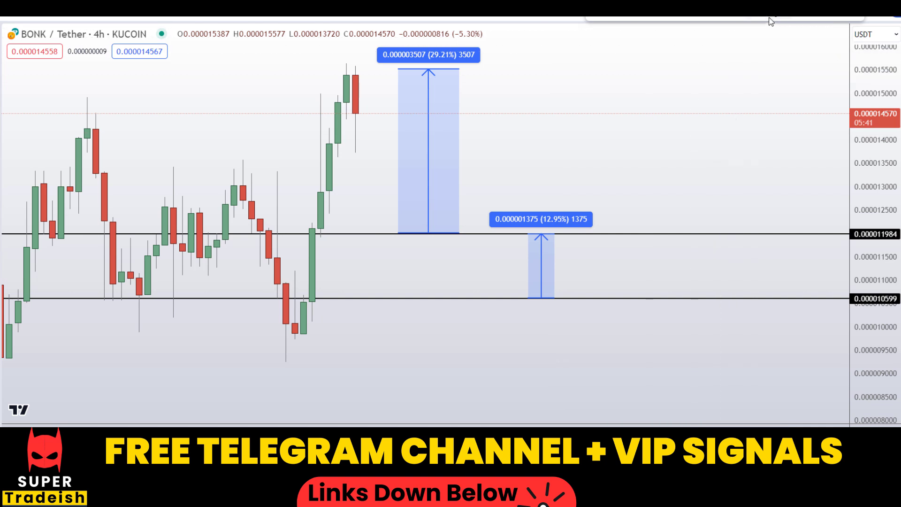
click(640, 298)
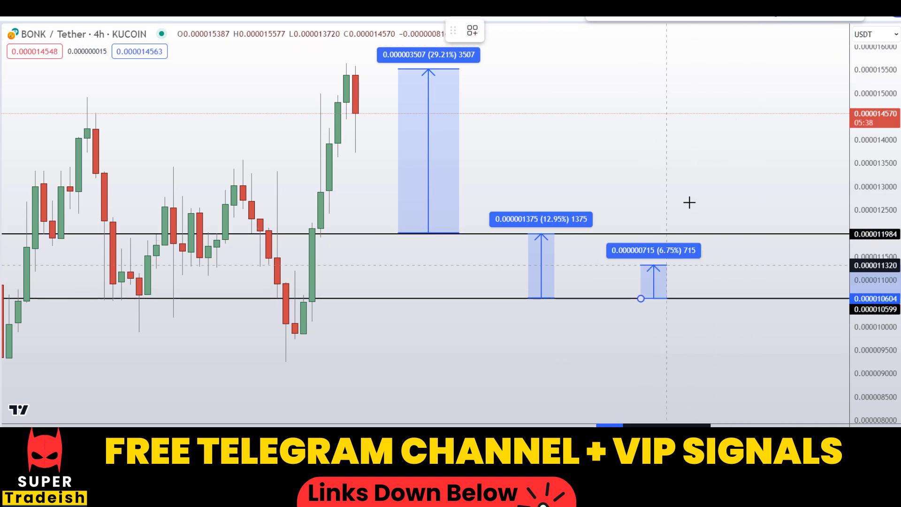
click(753, 69)
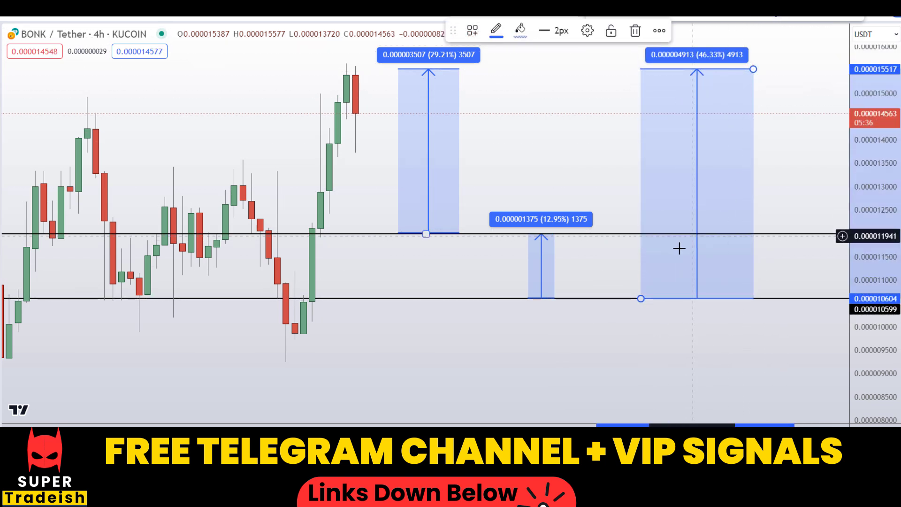
scroll(678, 249, down, 3)
drag(880, 209, 878, 291)
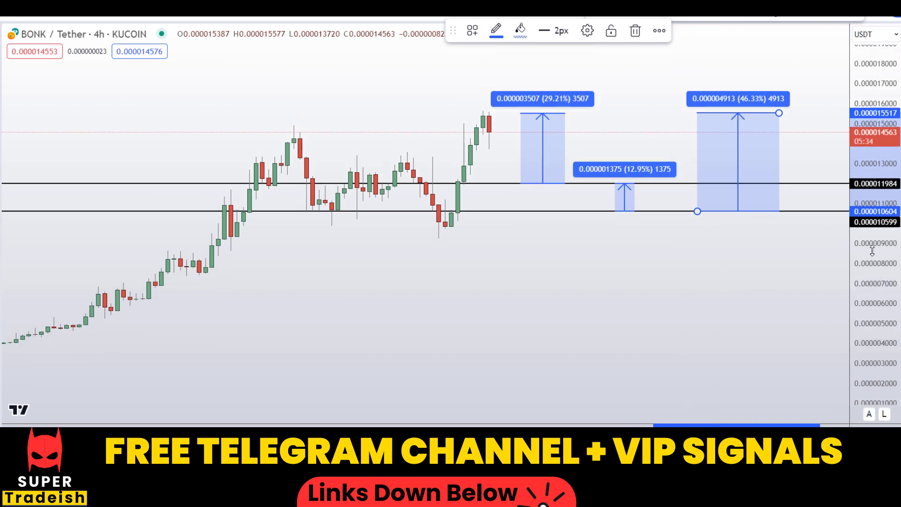
click(489, 193)
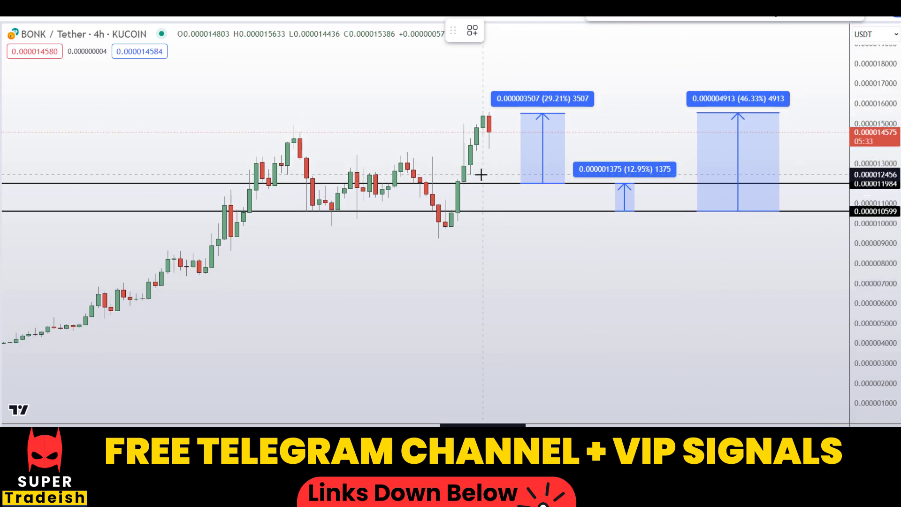
mouse_move(483, 176)
mouse_down()
mouse_move(495, 184)
mouse_move(521, 167)
mouse_up()
drag(573, 112, 609, 127)
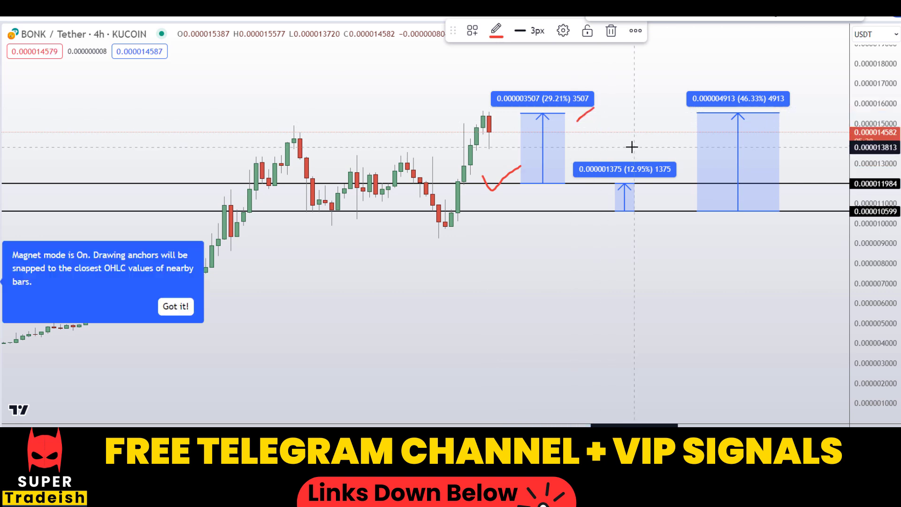
key(ctrl+z)
key(ctrl+z)
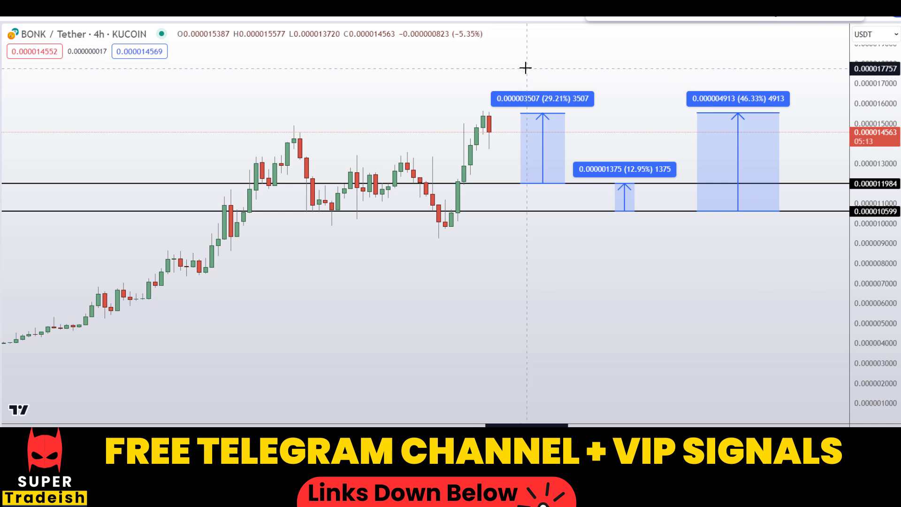
- Loop all three target boxes in red and ring the 46.33%, 29.21% and 12.95% labels
mouse_move(496, 75)
mouse_down()
mouse_move(488, 246)
mouse_move(764, 187)
mouse_move(734, 50)
mouse_move(541, 56)
mouse_up()
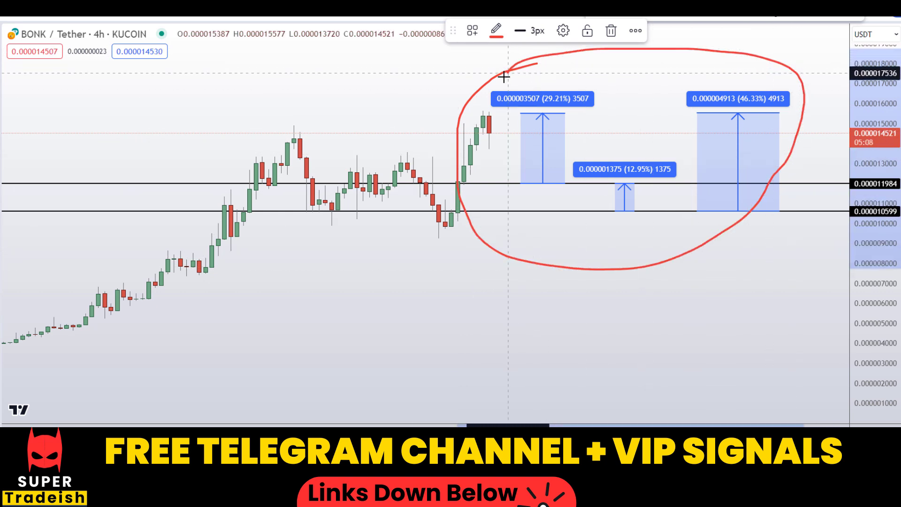
mouse_move(740, 74)
mouse_down()
mouse_move(734, 133)
mouse_move(761, 66)
mouse_move(736, 81)
mouse_up()
drag(569, 79, 545, 133)
drag(587, 108, 547, 80)
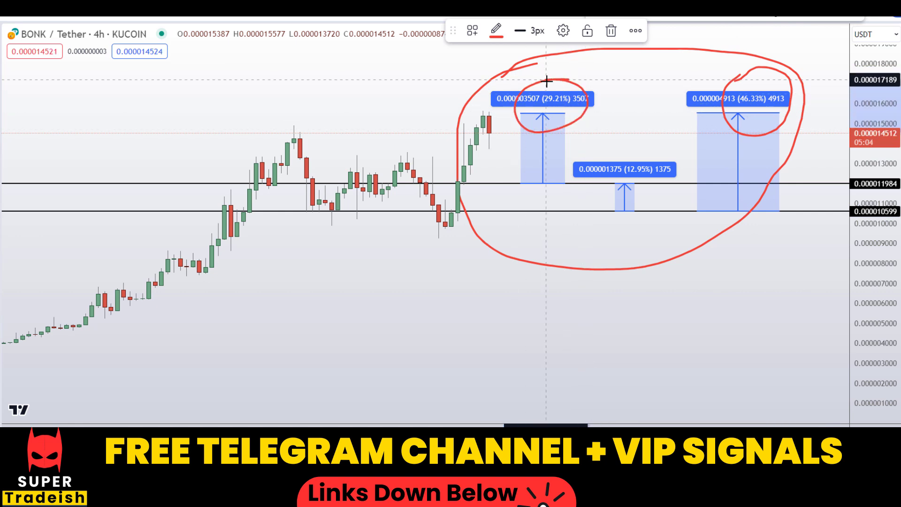
mouse_move(631, 144)
mouse_down()
mouse_move(682, 153)
mouse_move(612, 147)
mouse_up()
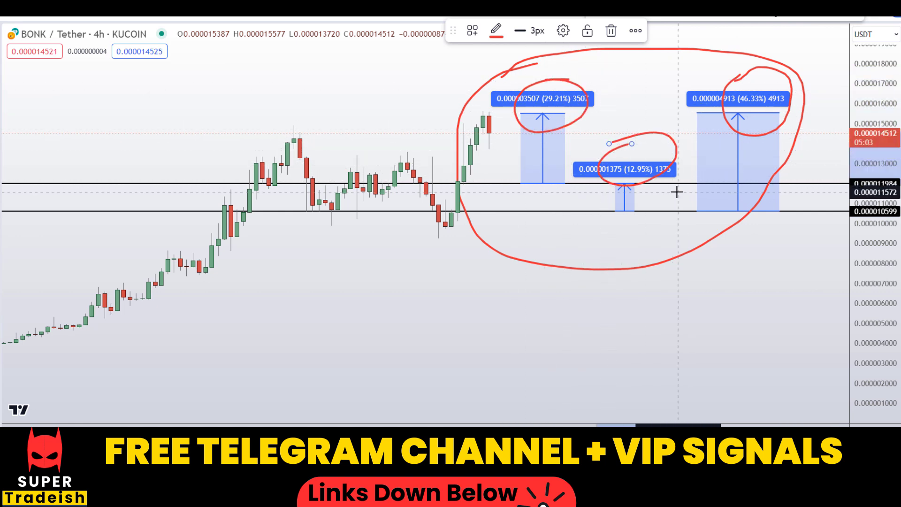
key(ctrl)
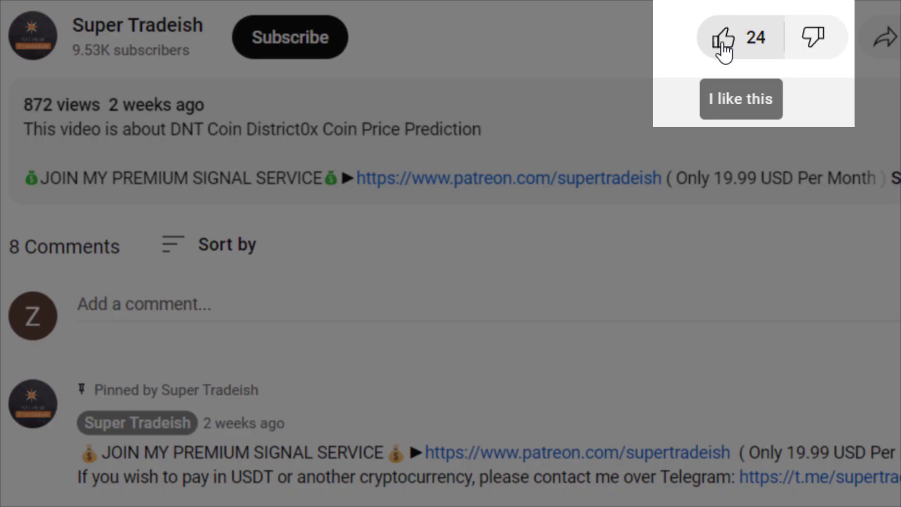
- Like the video, subscribe to the channel, and set its notifications to All
click(720, 37)
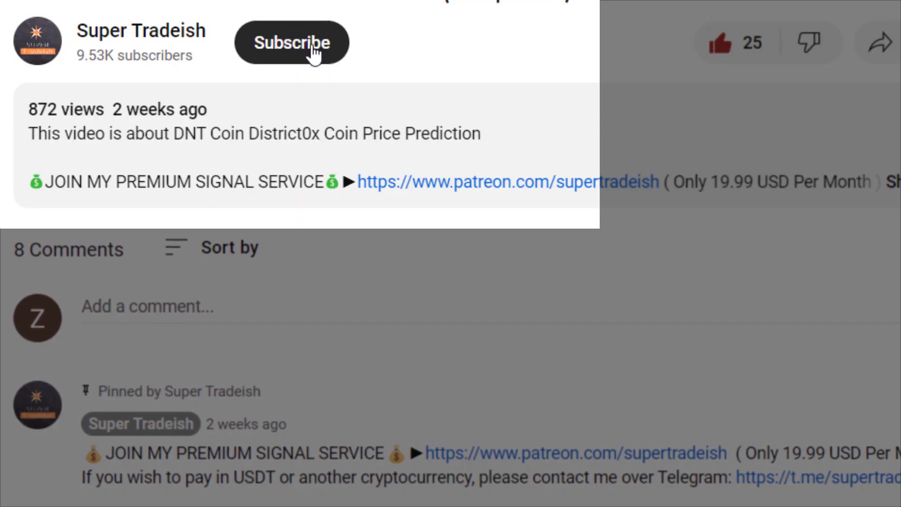
click(314, 53)
click(375, 46)
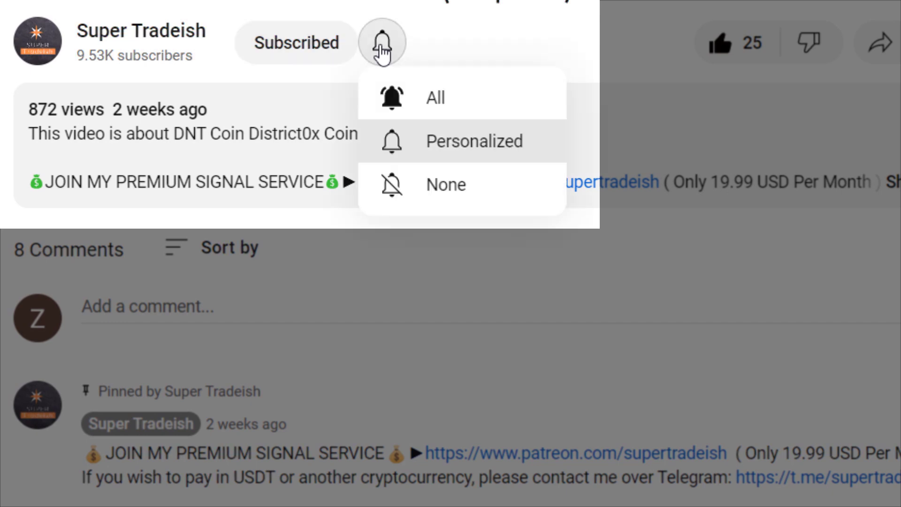
click(461, 100)
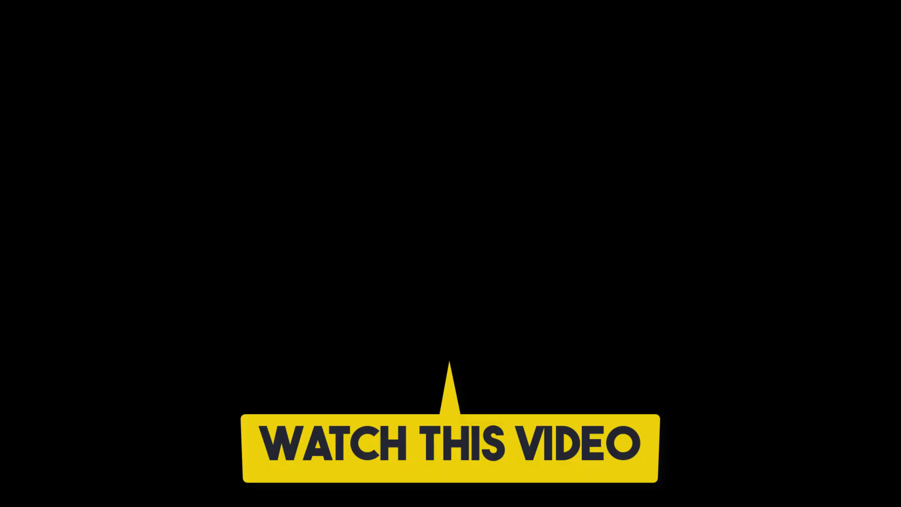